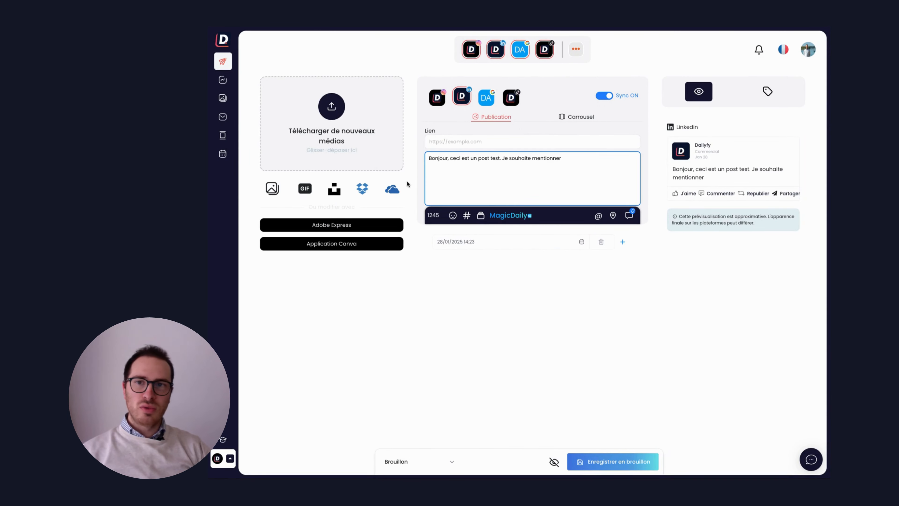
# Insert the saved universal mention Tourisme Bretagne at the end of the post text.
pyautogui.moveTo(208, 165)
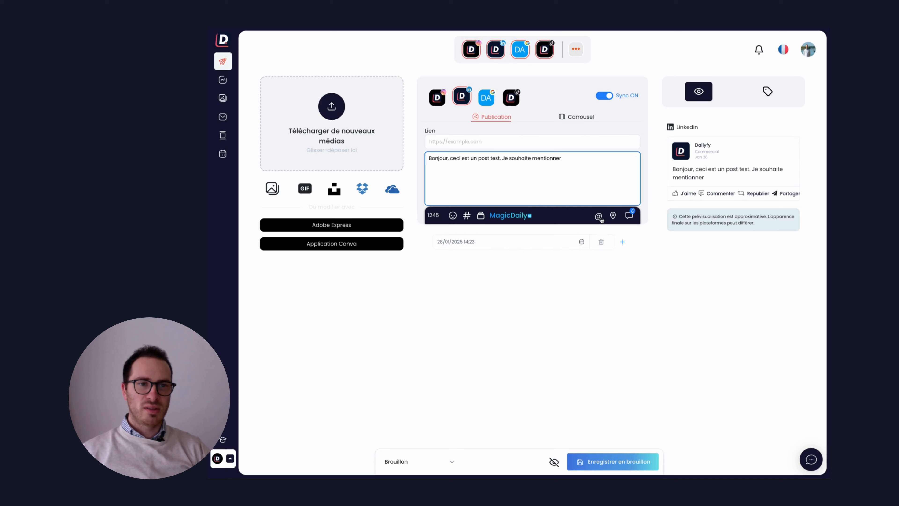
pyautogui.click(598, 216)
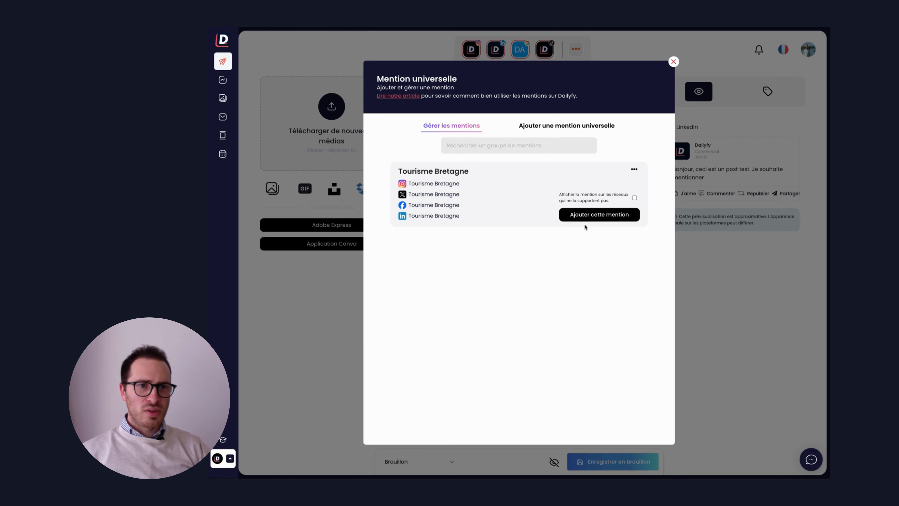
pyautogui.click(603, 216)
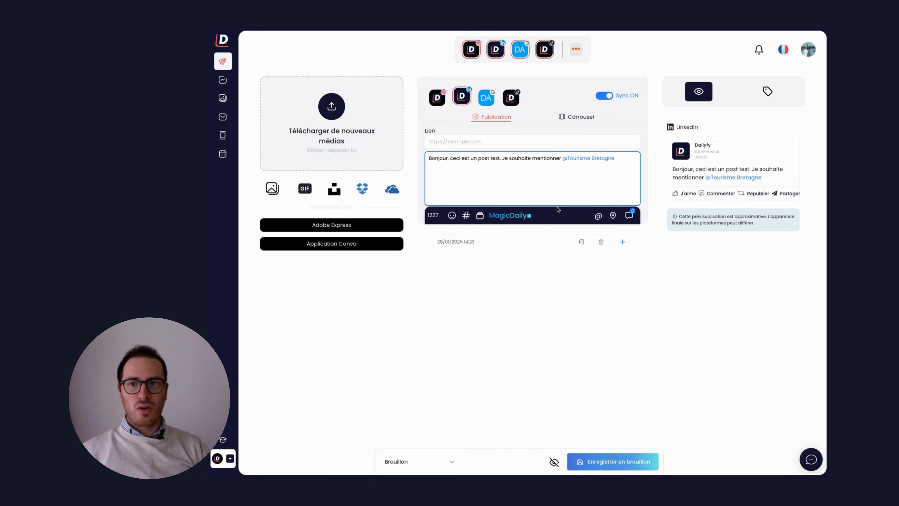
# Move the Tourisme Bretagne mention to just before "Je souhaite mentionner" in the post text.
pyautogui.click(604, 163)
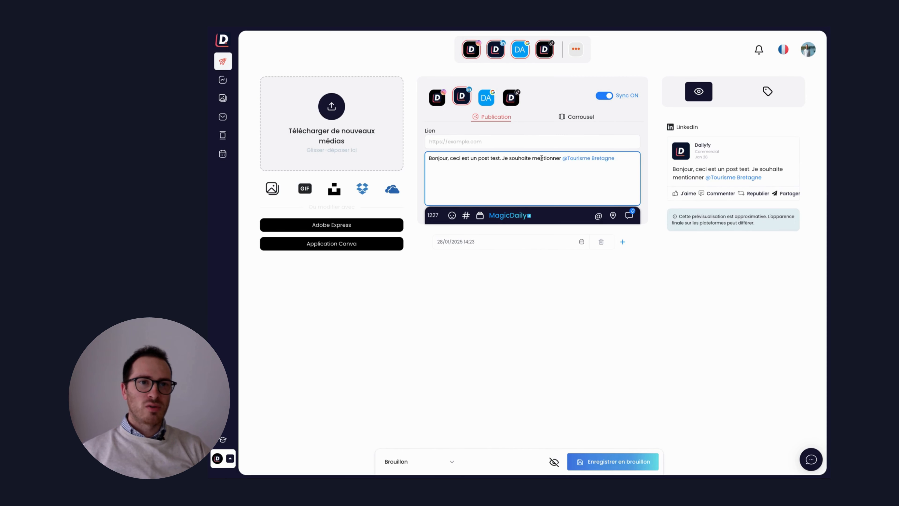
pyautogui.hotkey('ctrl', 'x')
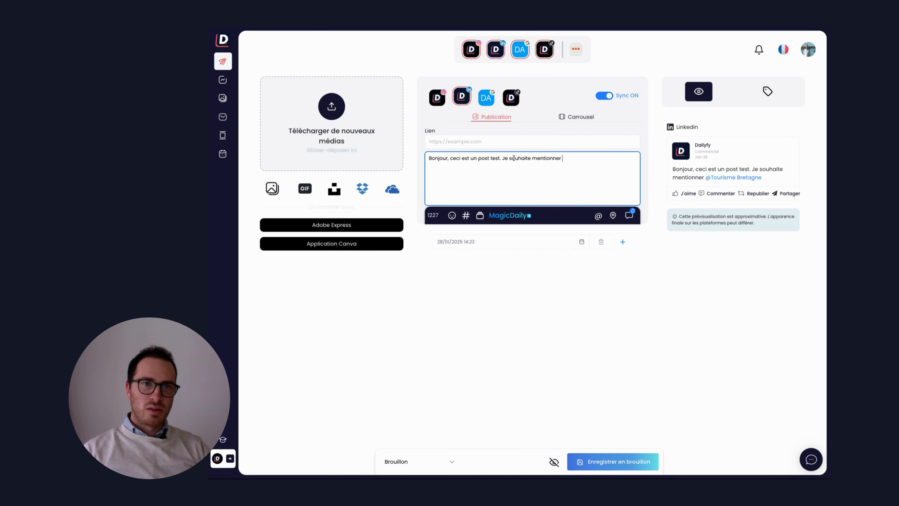
pyautogui.click(501, 158)
pyautogui.hotkey('ctrl', 'v')
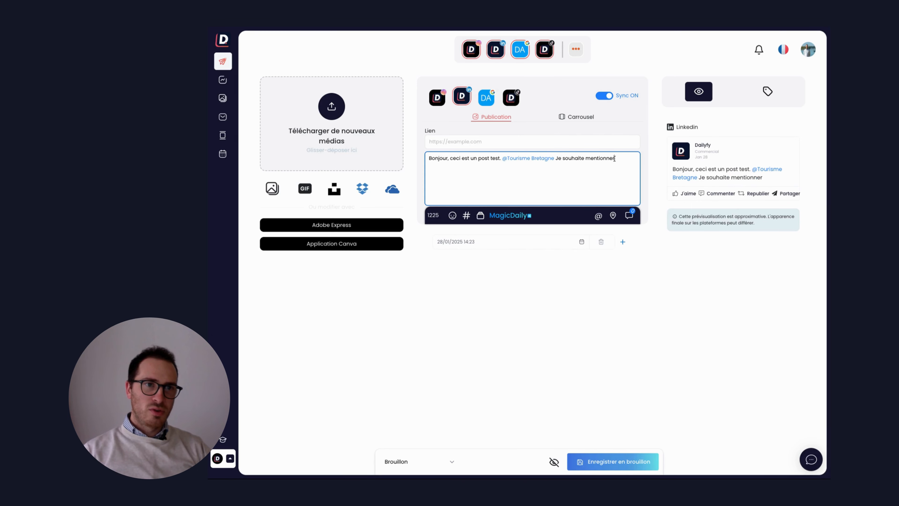
# Move the Tourisme Bretagne mention back to the end of the post text.
pyautogui.moveTo(502, 158); pyautogui.dragTo(555, 158)
pyautogui.press('BackSpace')
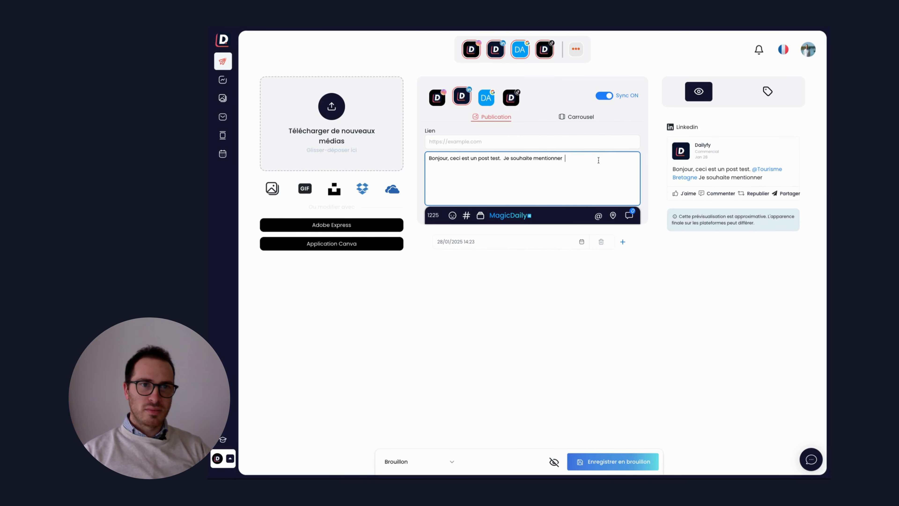
pyautogui.hotkey('ctrl', 'v')
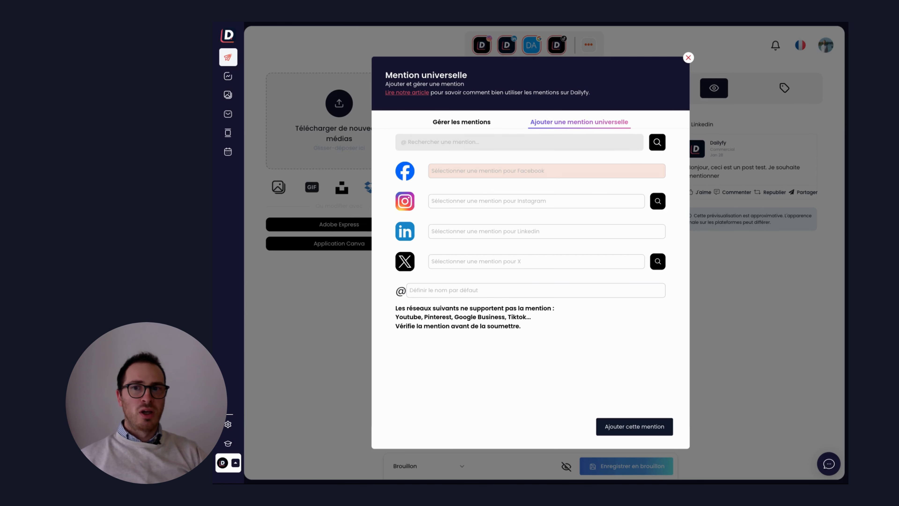
# Search for Ville de Saint-Malo across the networks for a new universal mention.
pyautogui.click(439, 173)
pyautogui.click(438, 228)
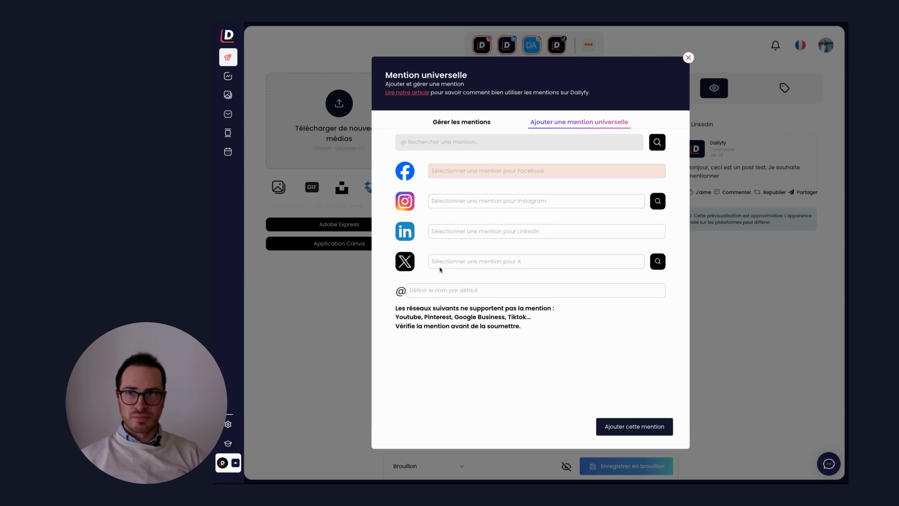
pyautogui.hotkey('ctrl', 'v')
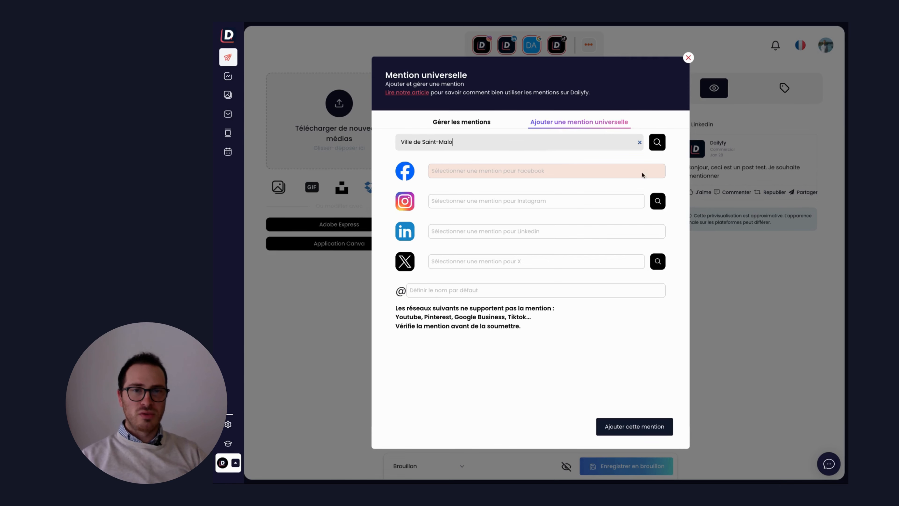
pyautogui.click(656, 148)
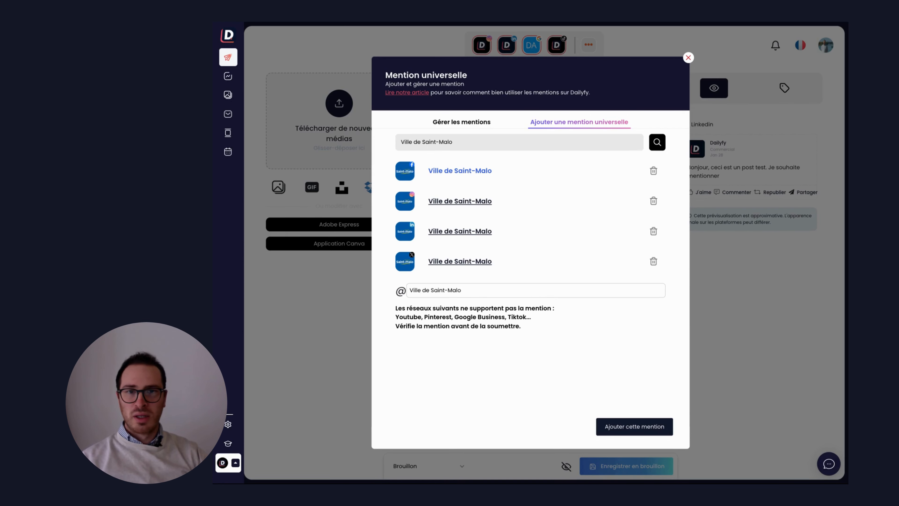
# Select the default name Ville de Saint-Malo and add this universal mention.
pyautogui.doubleClick(472, 290)
pyautogui.click(473, 290)
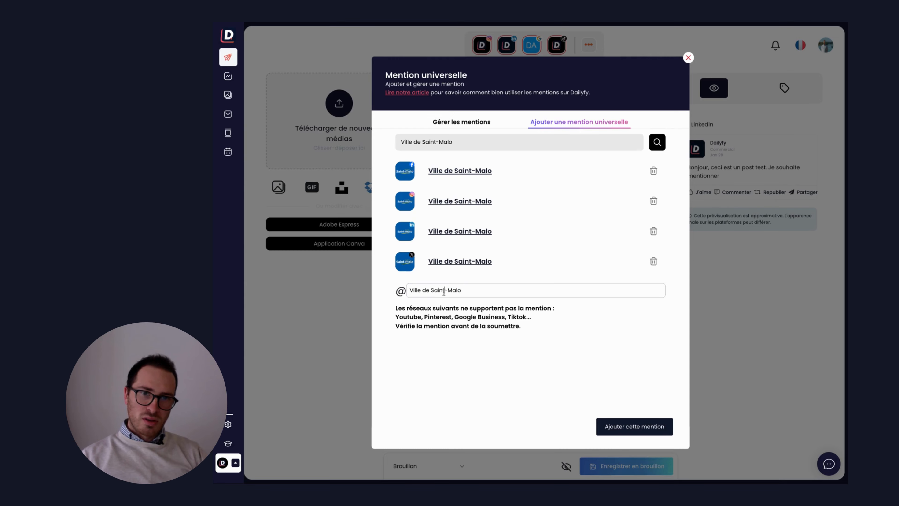
pyautogui.tripleClick(459, 291)
pyautogui.click(454, 289)
pyautogui.moveTo(479, 289); pyautogui.dragTo(407, 285)
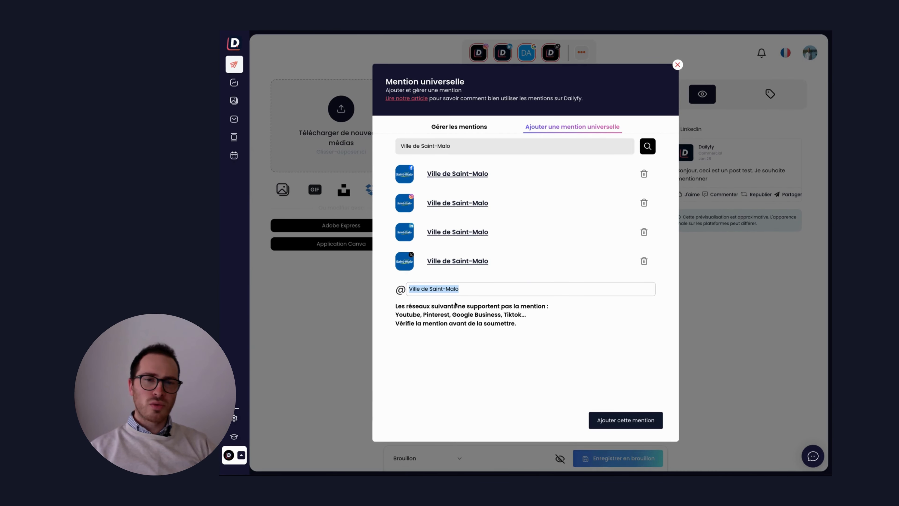
pyautogui.click(617, 412)
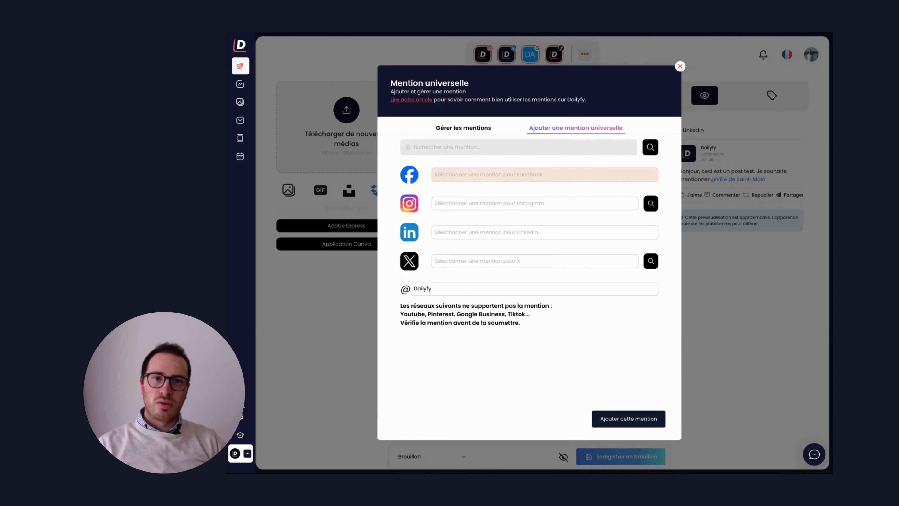
# Assign the account dailyfyco for both Instagram and X in the new universal mention named Dailyfy.
pyautogui.write('dailyfyco')
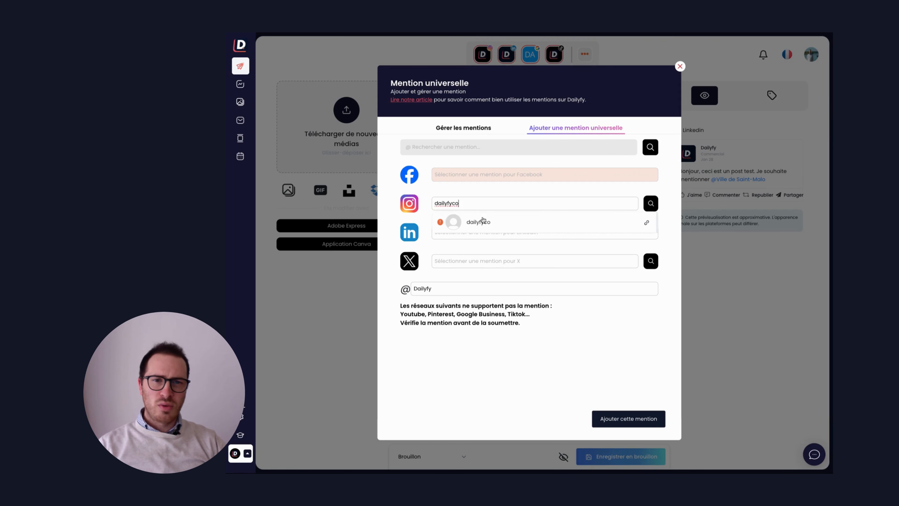
pyautogui.click(482, 224)
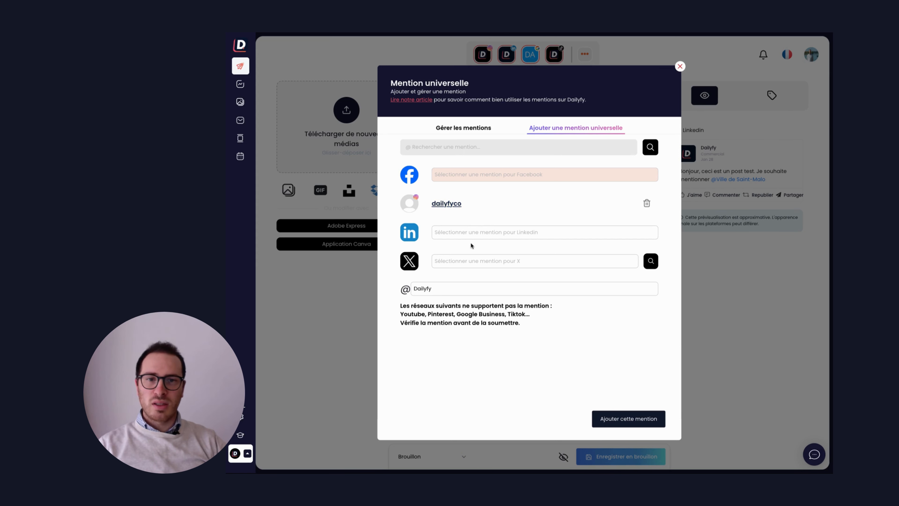
pyautogui.click(466, 262)
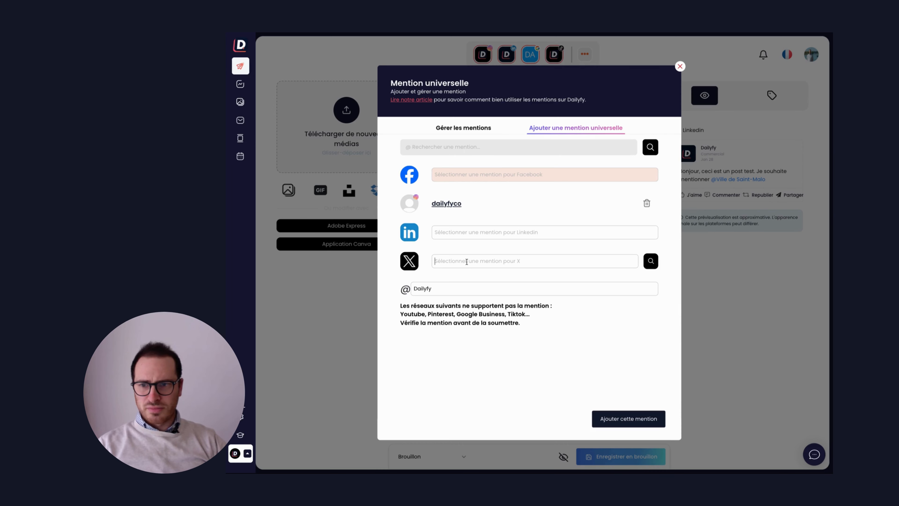
pyautogui.write('dailyfyco')
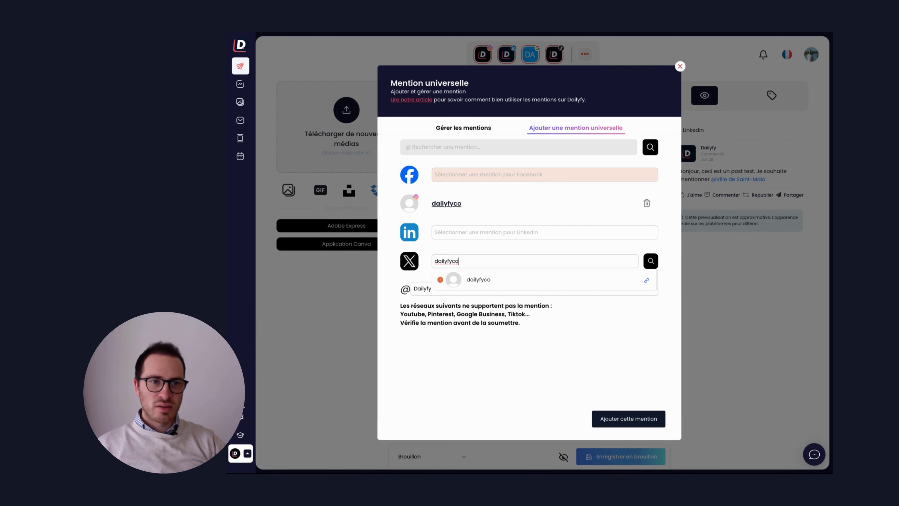
pyautogui.click(573, 283)
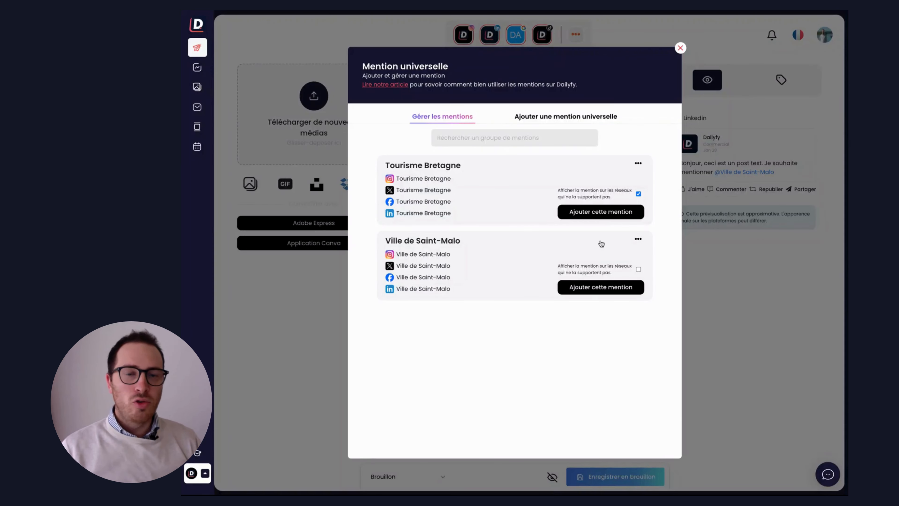
# Turn Tourisme Bretagne's display on networks that do not support mentions off and on again, and close the mention manager.
pyautogui.click(636, 166)
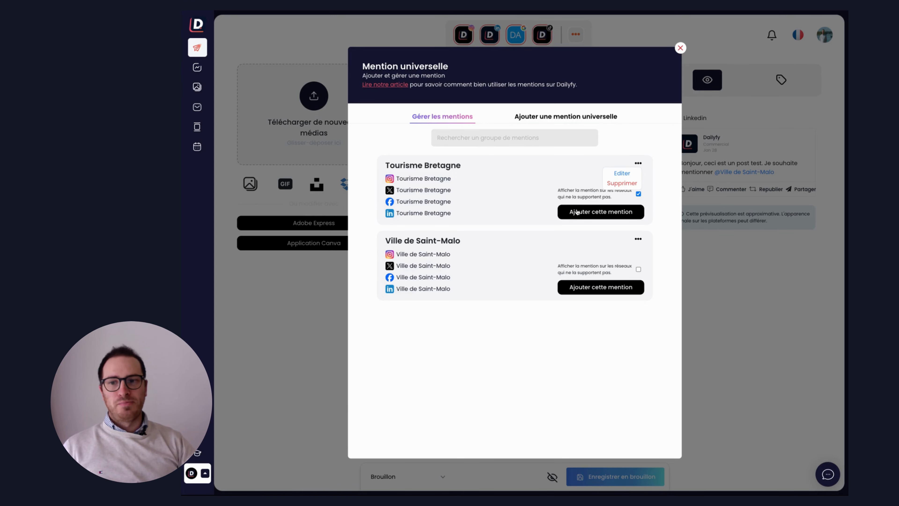
pyautogui.click(638, 194)
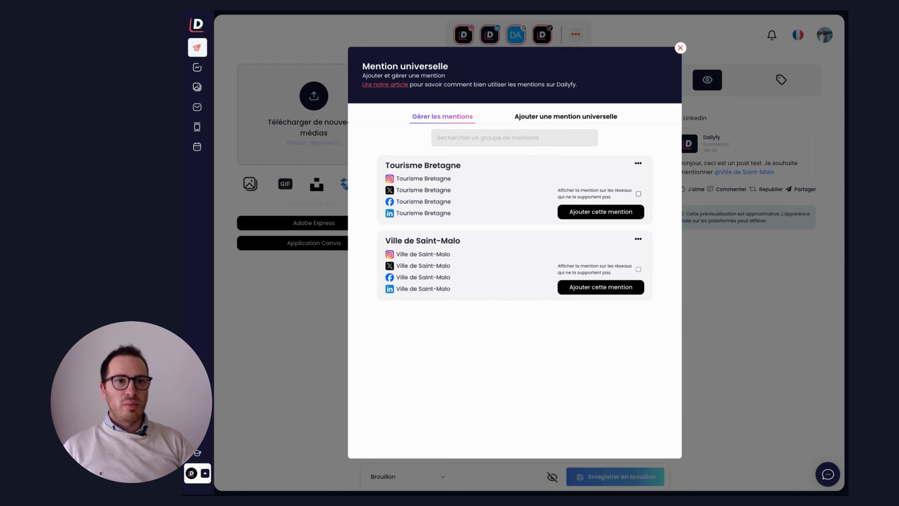
pyautogui.click(638, 194)
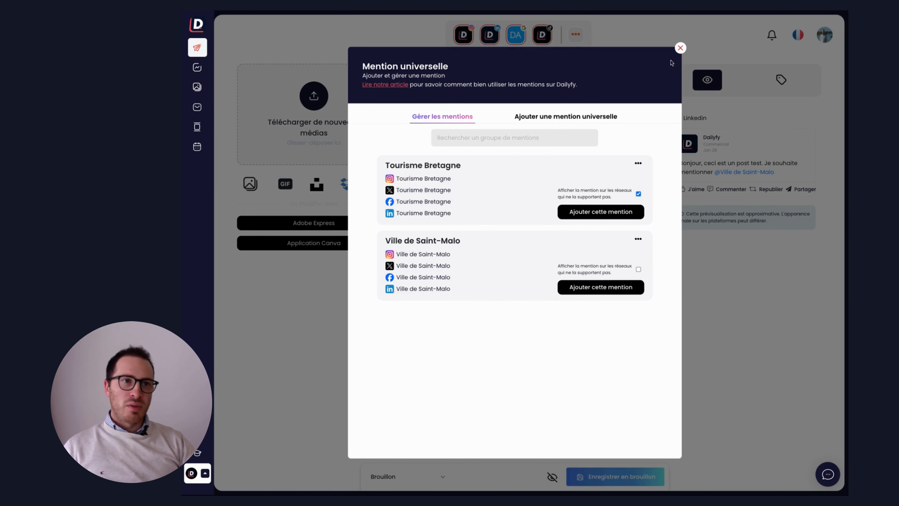
pyautogui.click(679, 50)
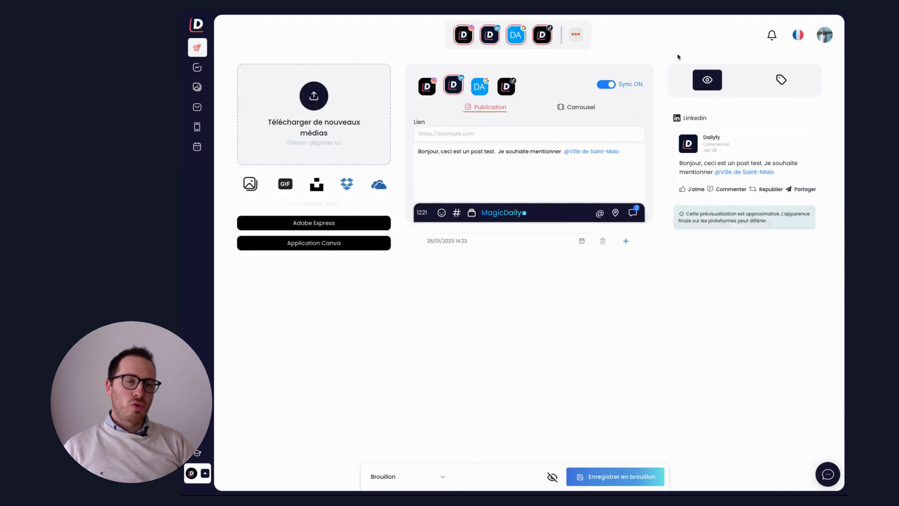
pyautogui.click(625, 152)
pyautogui.press('BackSpace')
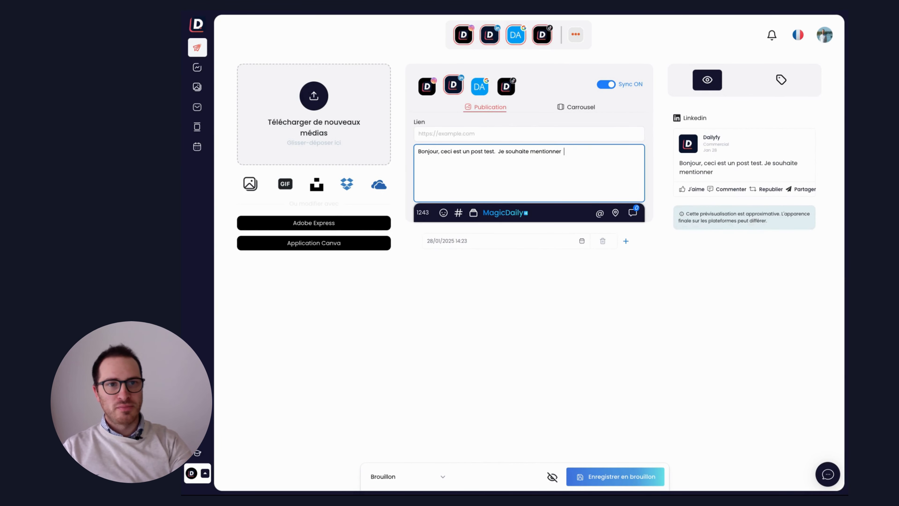
pyautogui.write('@')
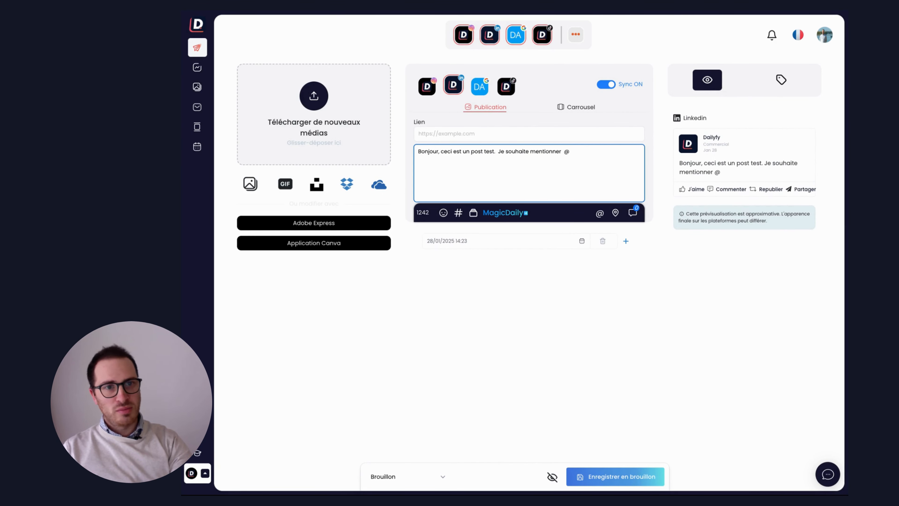
pyautogui.write('ville')
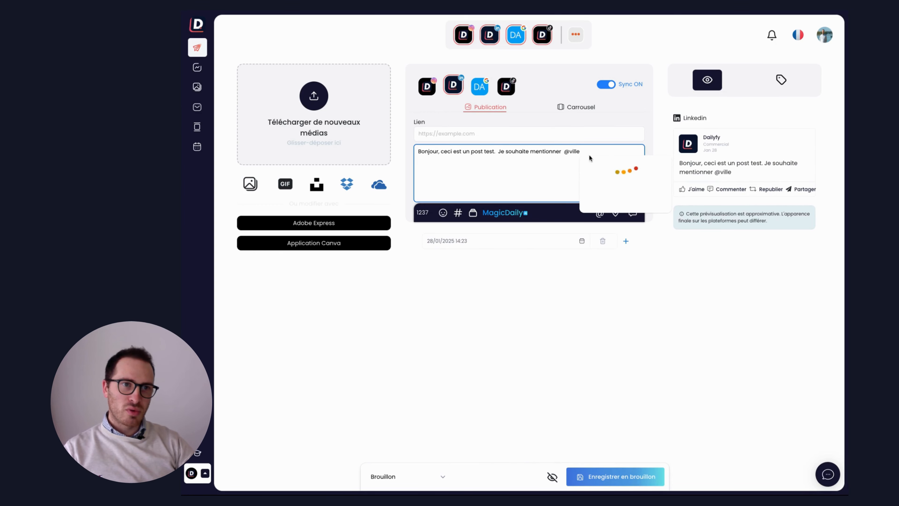
pyautogui.click(617, 178)
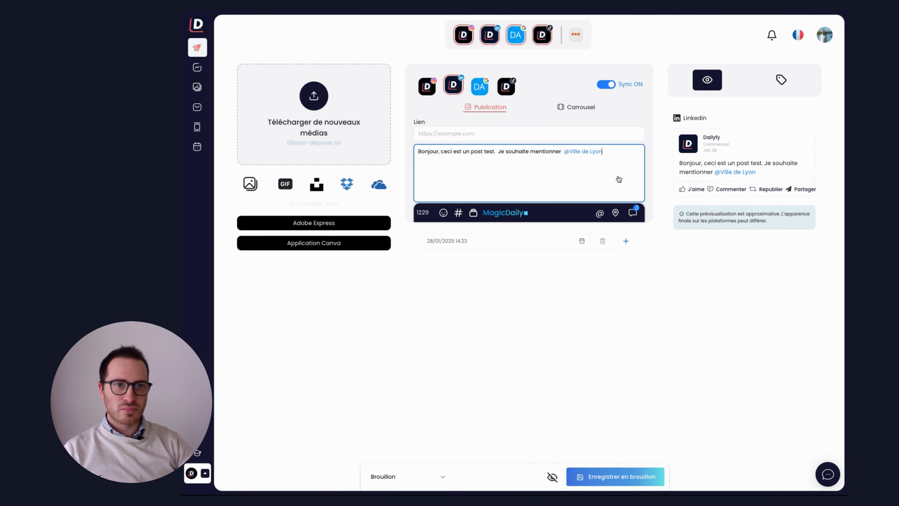